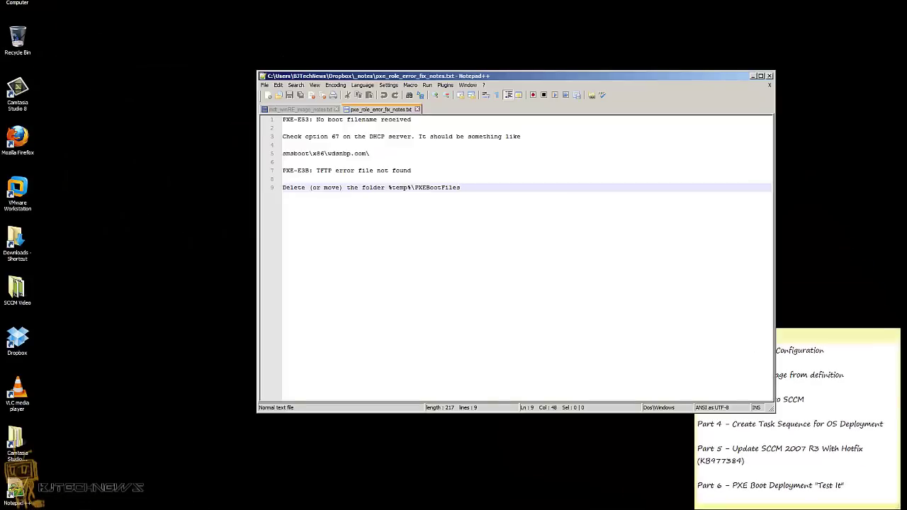
# Examine the note on the PXE-E53 error in pxe_role_error_fix_notes.txt.
pyautogui.click(875, 344)
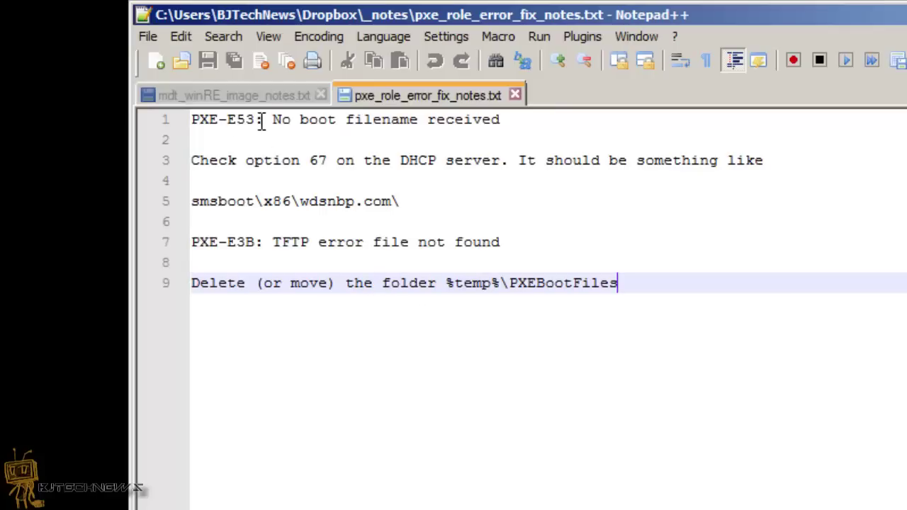
pyautogui.moveTo(261, 122); pyautogui.dragTo(161, 121)
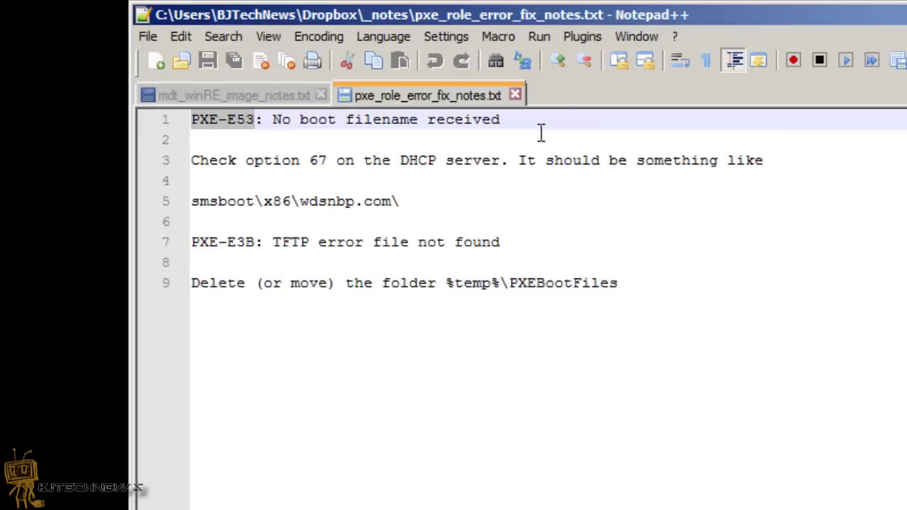
pyautogui.moveTo(550, 132); pyautogui.dragTo(197, 132)
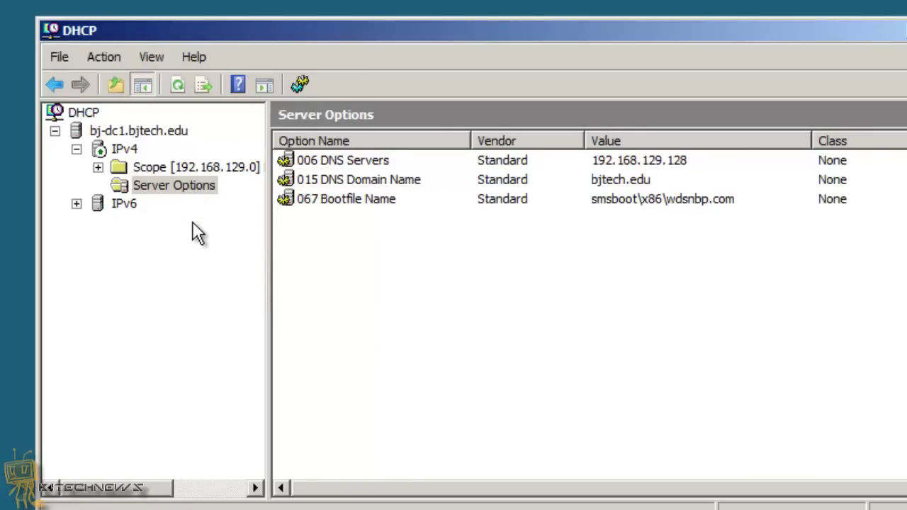
# Check the string value of the 067 Bootfile Name entry in the DHCP server options.
pyautogui.click(372, 200)
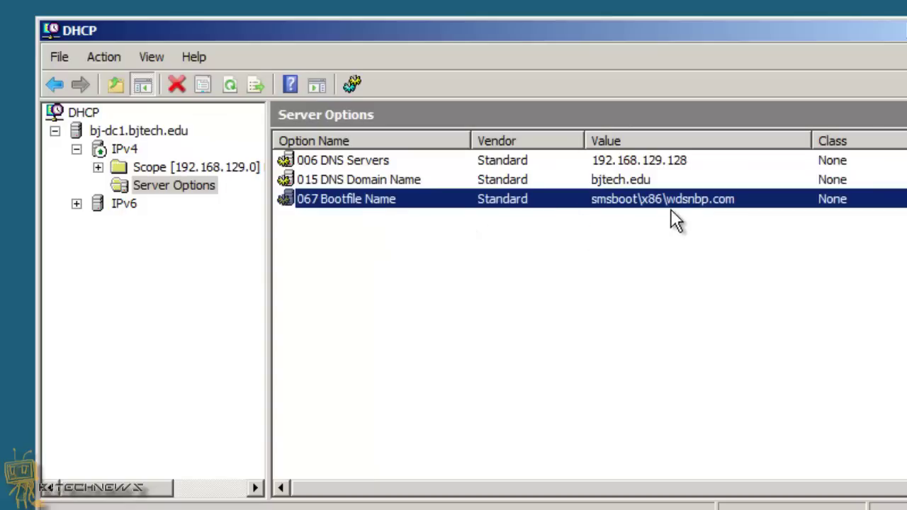
pyautogui.doubleClick(614, 200)
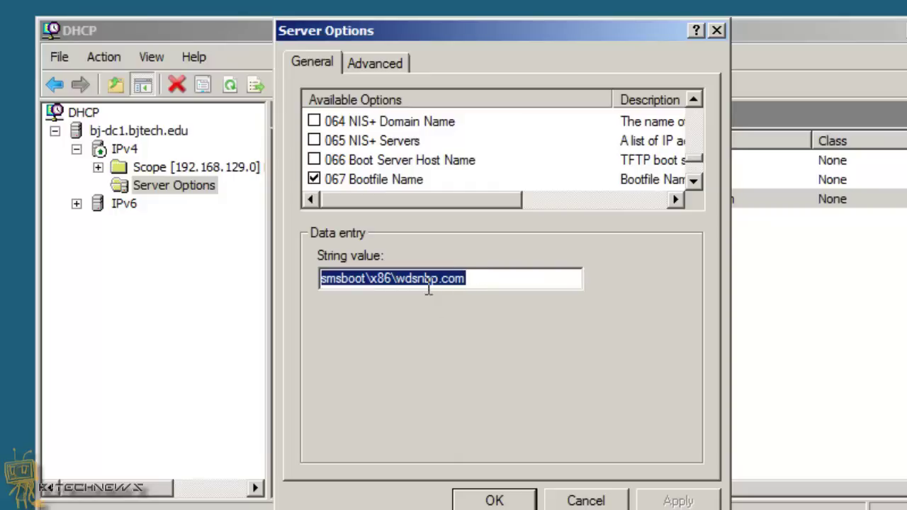
pyautogui.moveTo(502, 281); pyautogui.dragTo(257, 281)
pyautogui.click(525, 505)
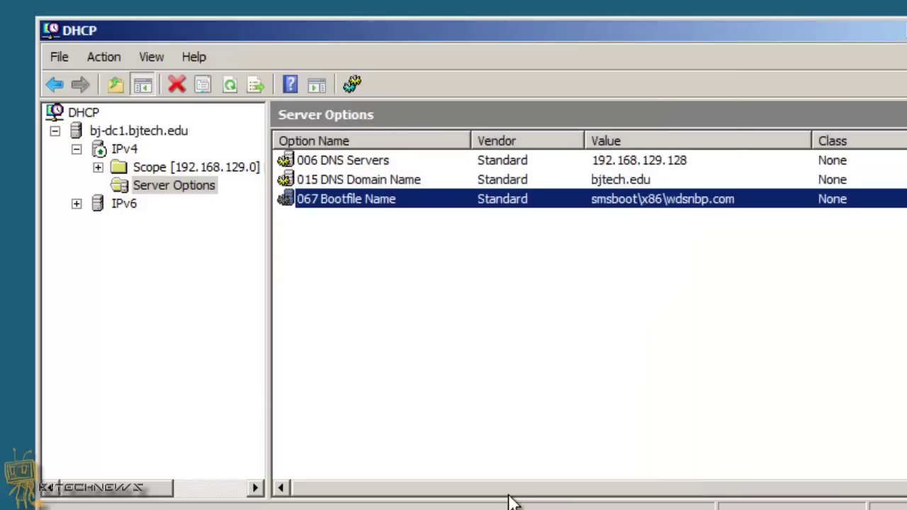
# Switch to Notepad++ and examine the PXE-E3B TFTP error note and its PXEBootFiles folder fix.
pyautogui.hotkey('alt', 'Tab')
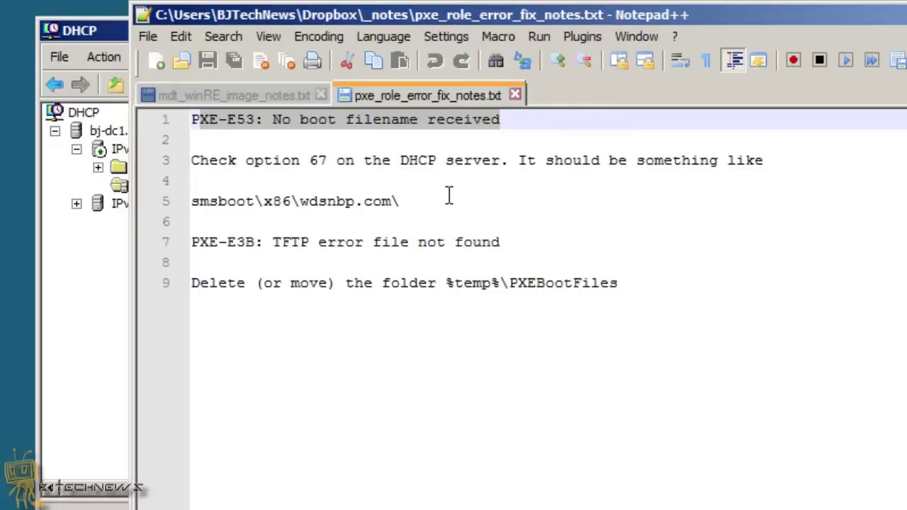
pyautogui.moveTo(262, 247); pyautogui.dragTo(188, 246)
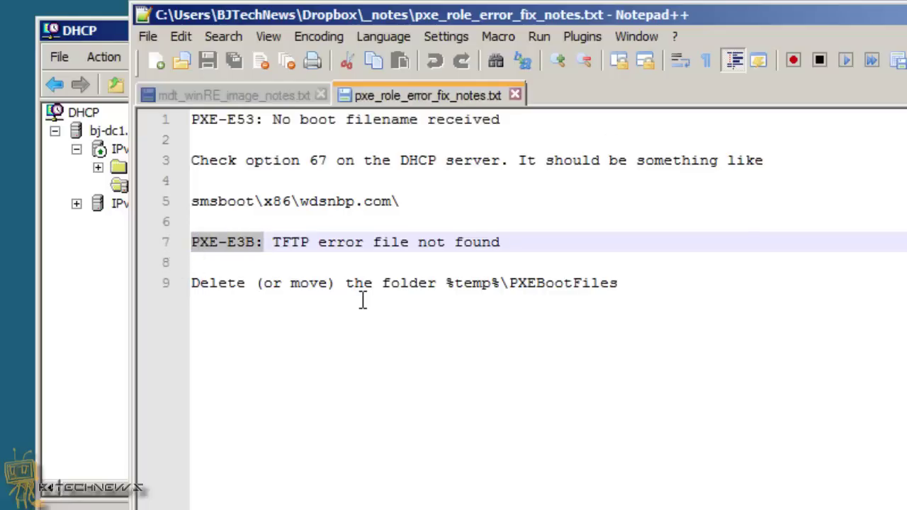
pyautogui.click(673, 284)
pyautogui.moveTo(619, 283); pyautogui.dragTo(172, 293)
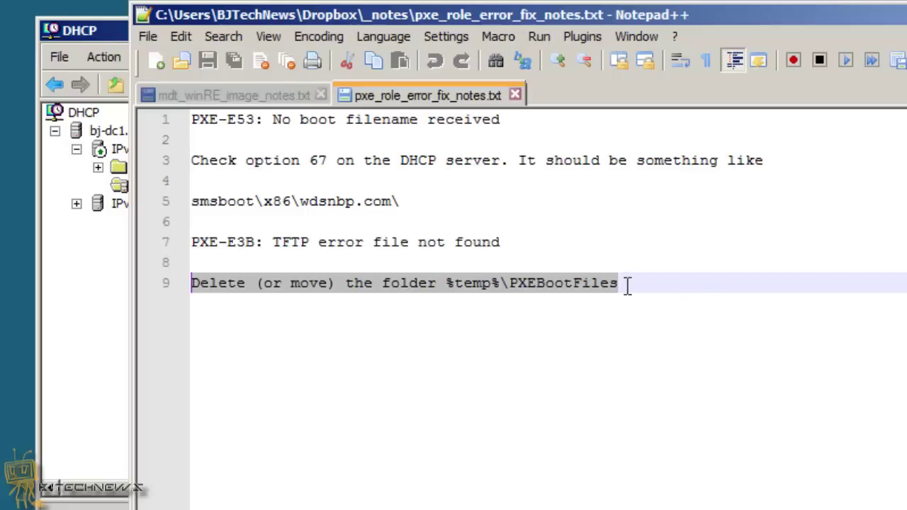
pyautogui.moveTo(626, 284); pyautogui.dragTo(509, 283)
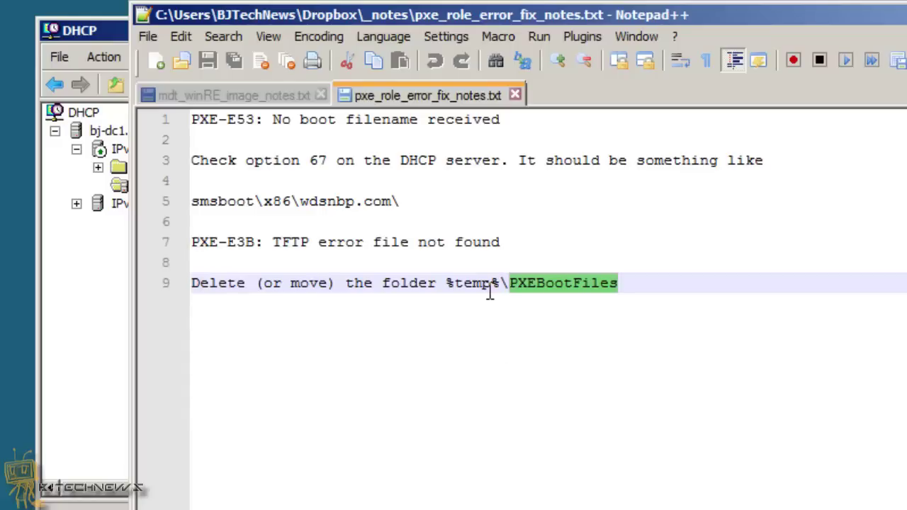
pyautogui.moveTo(643, 285); pyautogui.dragTo(445, 283)
pyautogui.click(149, 283)
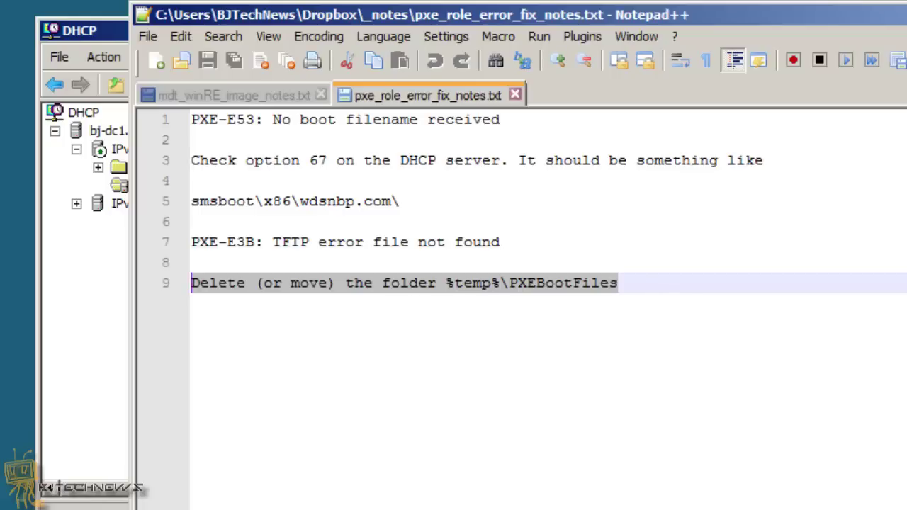
# Switch to the bj-sccm virtual machine in VMware Workstation, delete the PXEBootFiles folder from C:\Windows\Temp and close the folder window.
pyautogui.hotkey('alt', 'Tab')
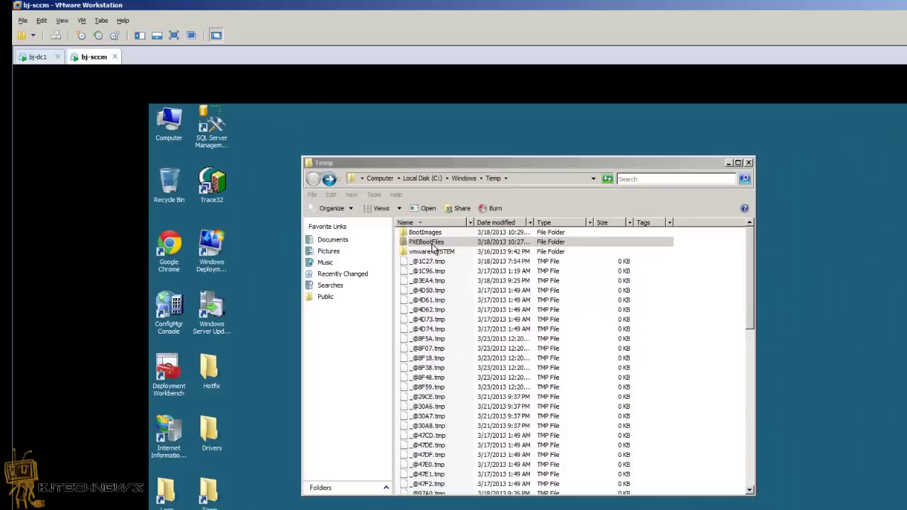
pyautogui.click(434, 248)
pyautogui.press('Delete')
pyautogui.press('Return')
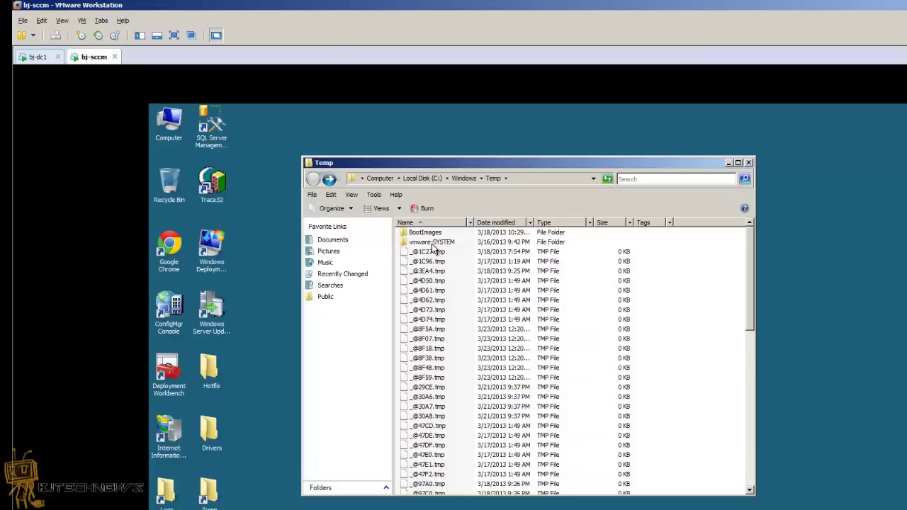
pyautogui.click(748, 163)
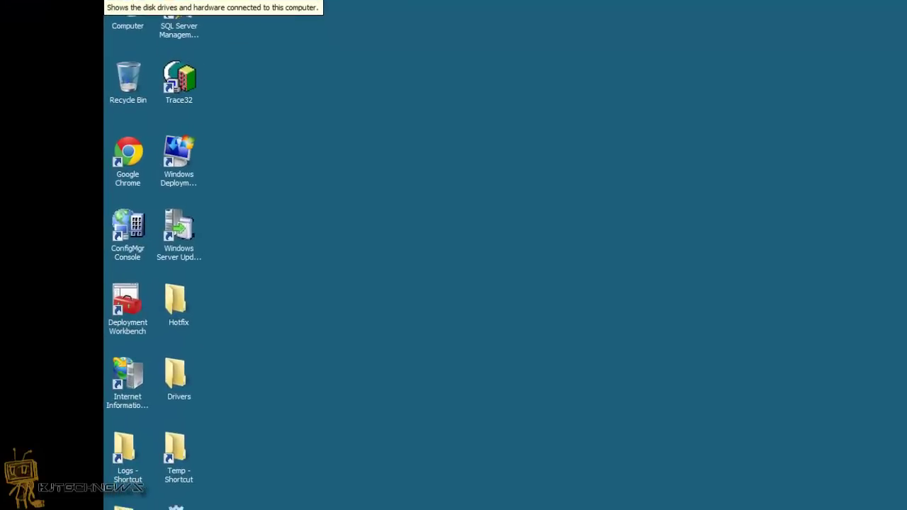
# Inspect the contents of the bj-test folder under D:\VMs on the host computer, then close it.
pyautogui.press('super')
pyautogui.click(170, 502)
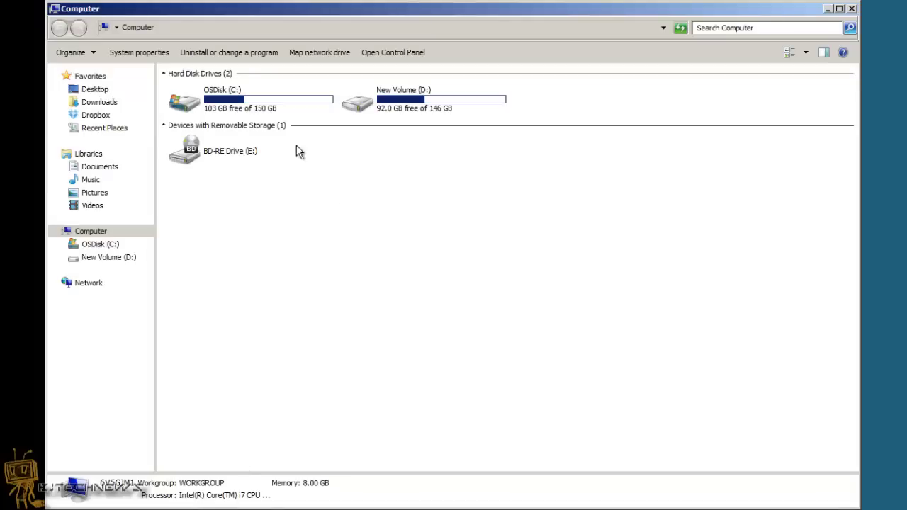
pyautogui.doubleClick(421, 108)
pyautogui.doubleClick(190, 91)
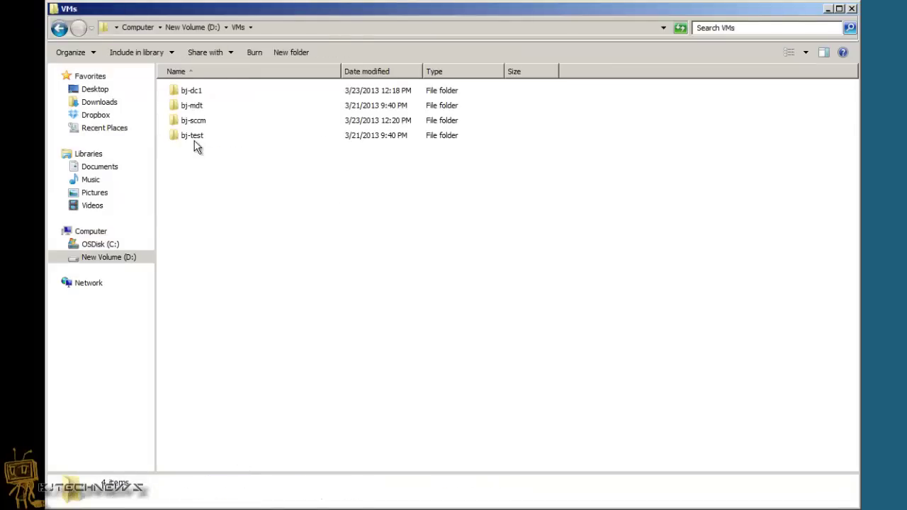
pyautogui.doubleClick(195, 141)
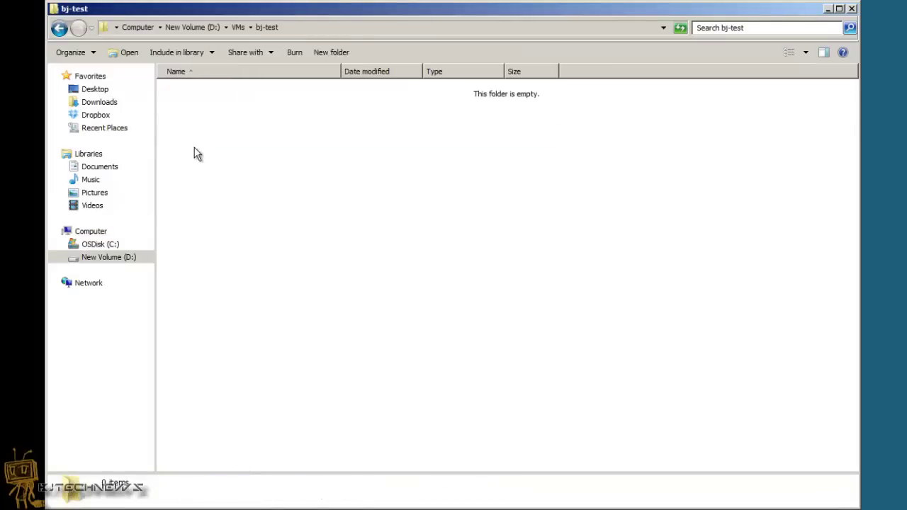
pyautogui.click(852, 10)
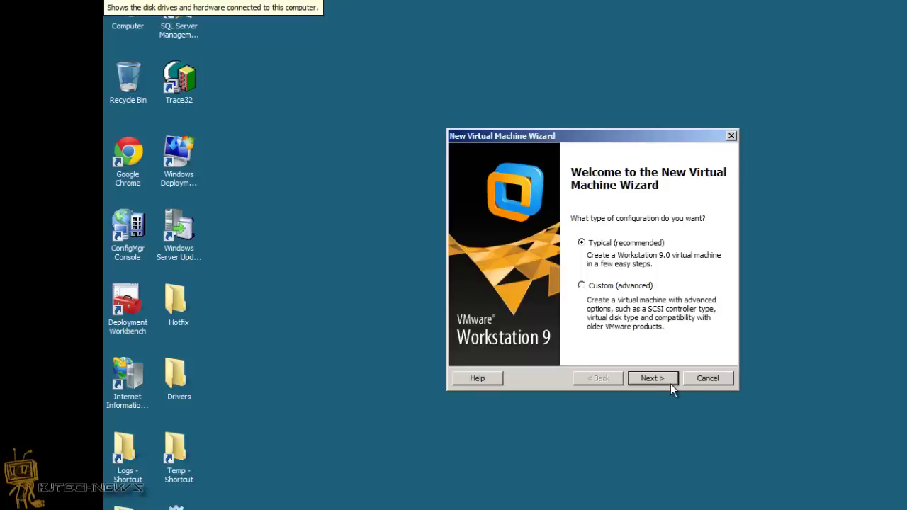
# Configure a typical new virtual machine with Microsoft Windows, version Windows 8, as guest system and name it bj-test.
pyautogui.click(654, 381)
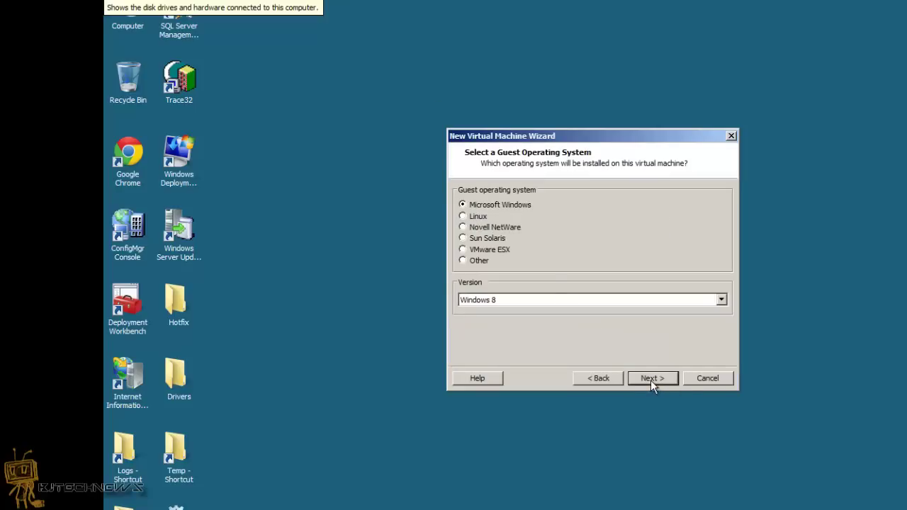
pyautogui.click(652, 378)
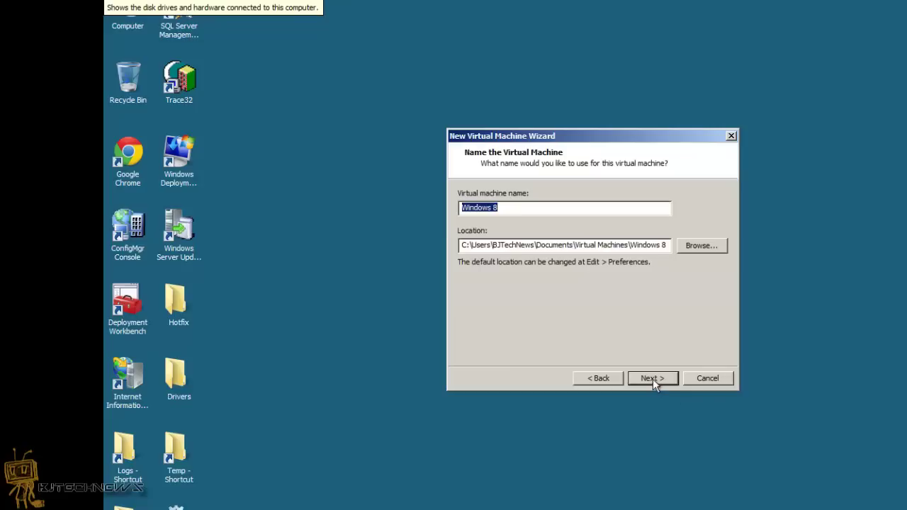
pyautogui.write('bj-test')
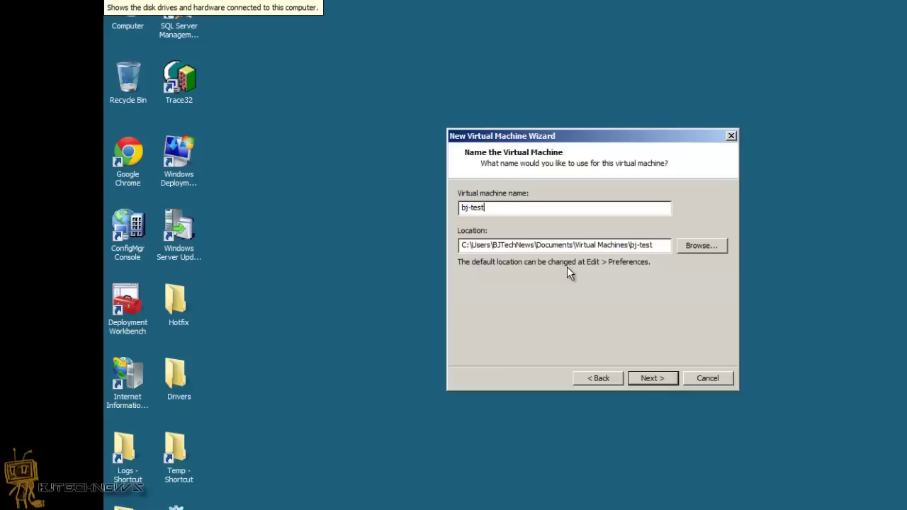
# Store the virtual machine in the bj-test folder on New Volume (D:) and set its maximum disk size to 40 GB.
pyautogui.click(702, 245)
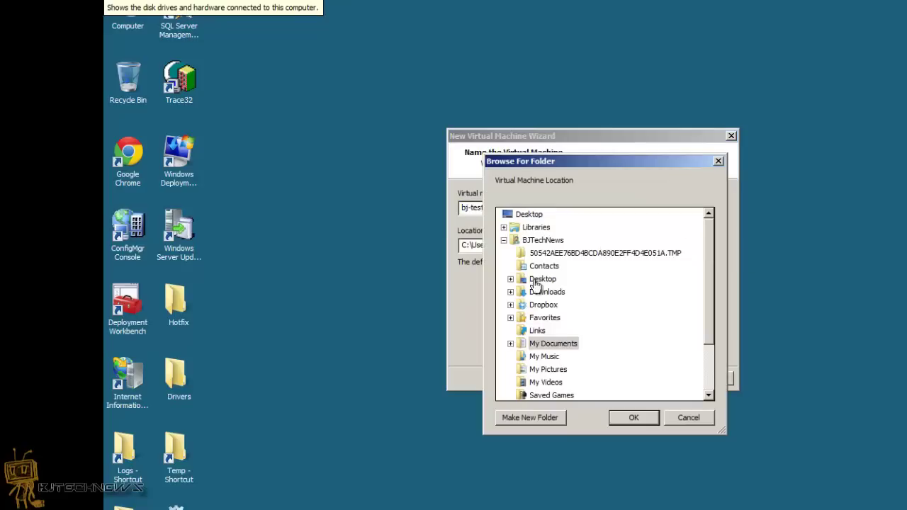
pyautogui.click(503, 241)
pyautogui.click(503, 253)
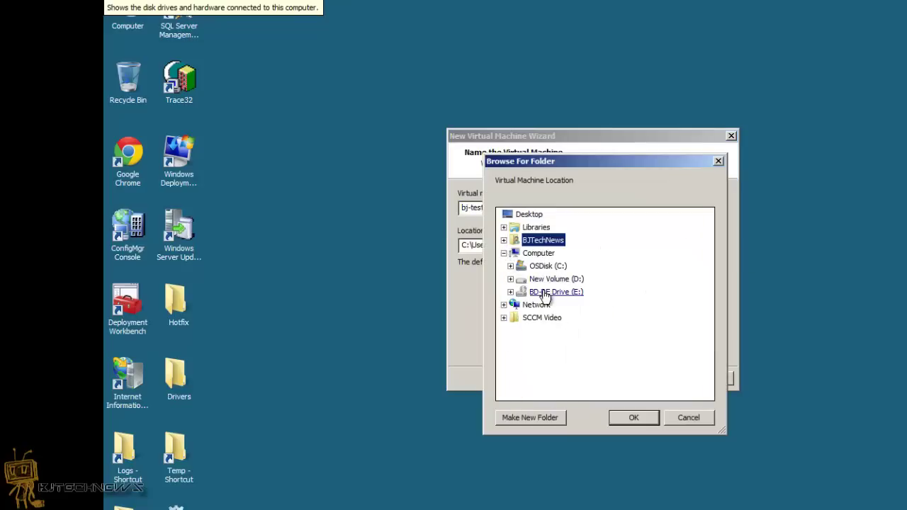
pyautogui.doubleClick(547, 279)
pyautogui.click(554, 344)
pyautogui.click(628, 416)
pyautogui.click(648, 378)
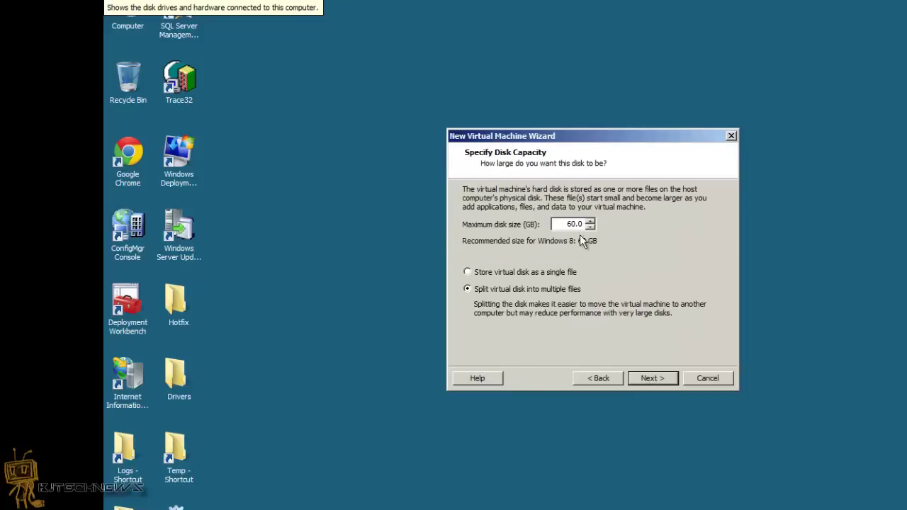
pyautogui.write('40')
pyautogui.click(673, 375)
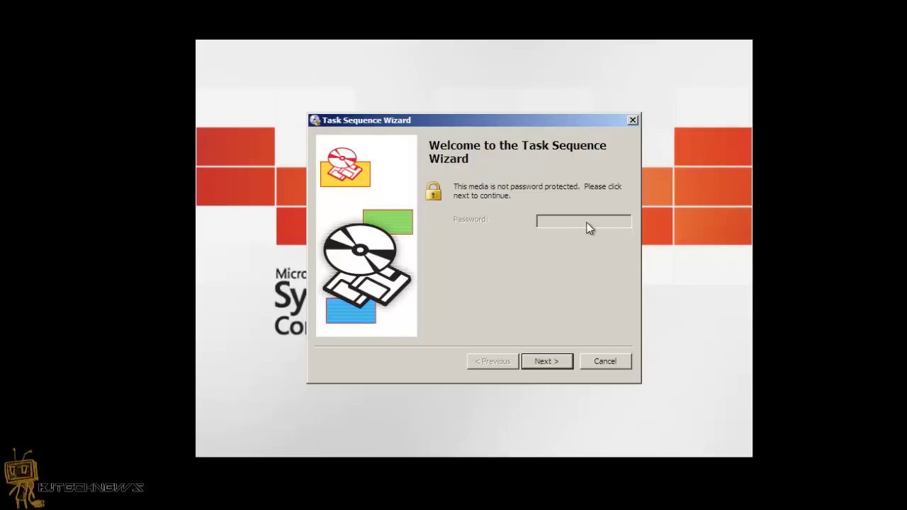
# Proceed past the Task Sequence Wizard's welcome page and run the Windows 8 Pre-Test Image task sequence.
pyautogui.click(547, 361)
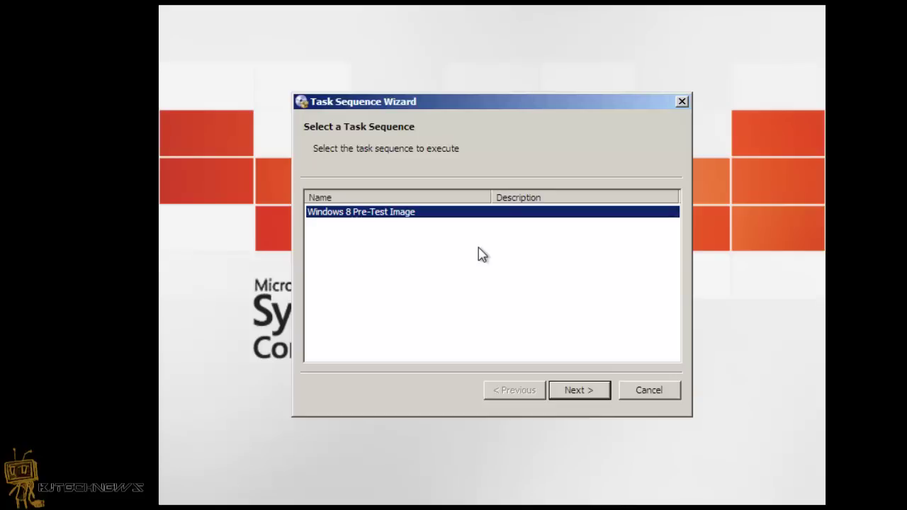
pyautogui.click(584, 395)
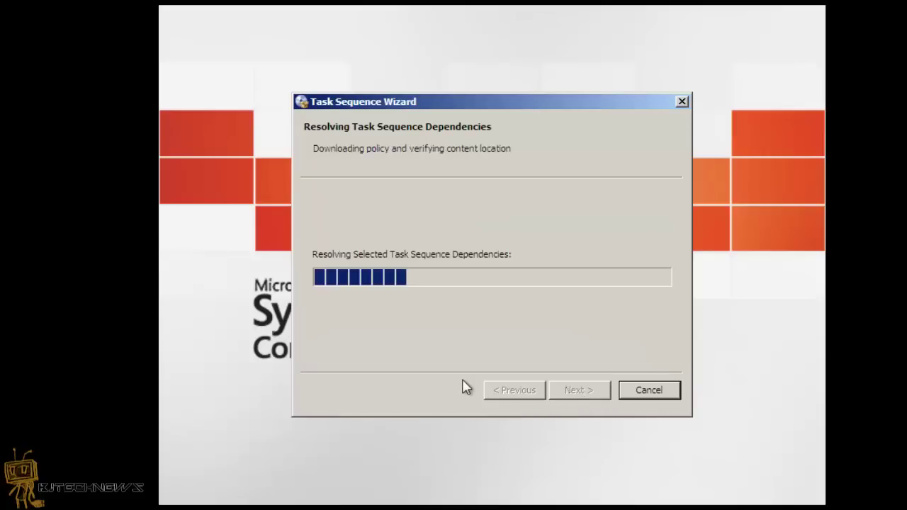